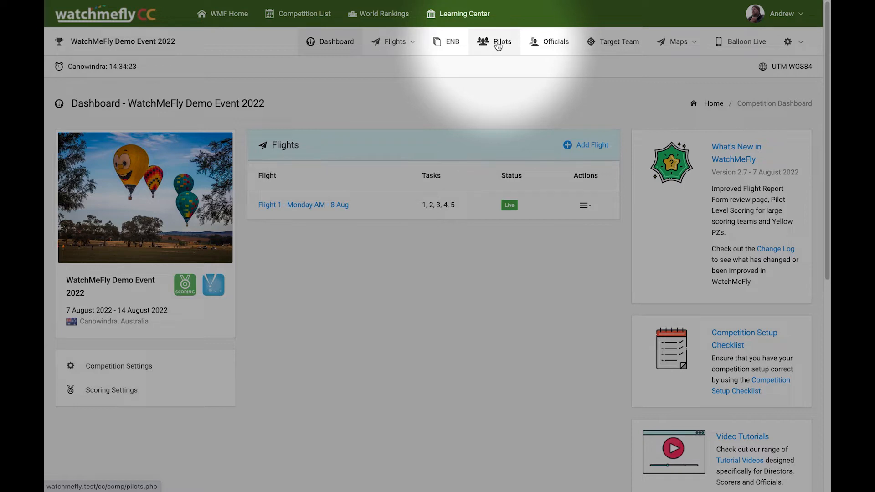
Open the Pilots page for WatchMeFly Demo Event 2022
left_click(498, 46)
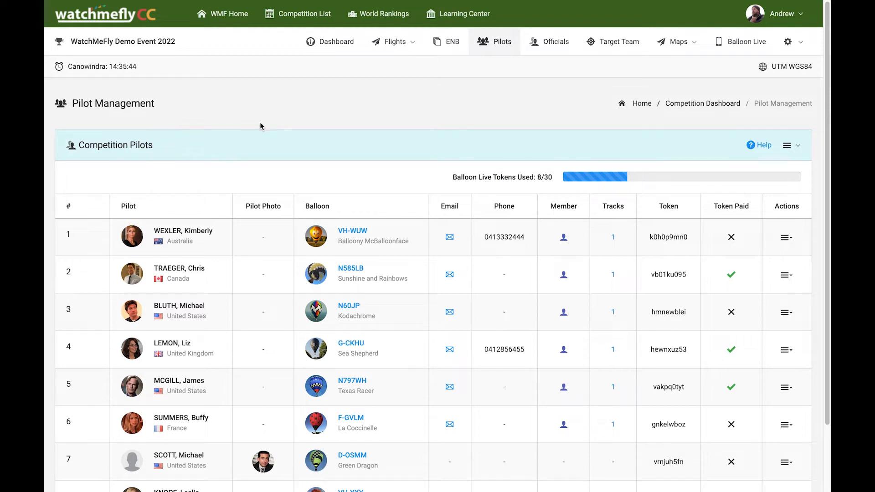
scroll(268, 123, "down", 2)
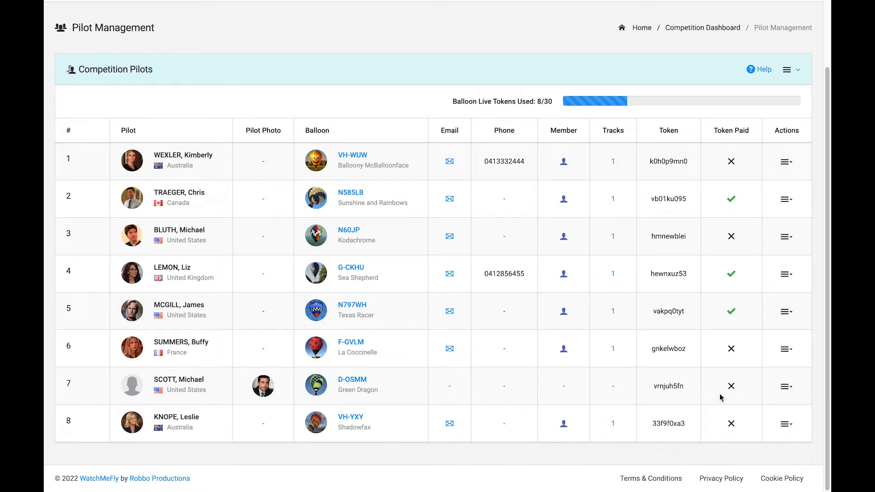
left_click(791, 164)
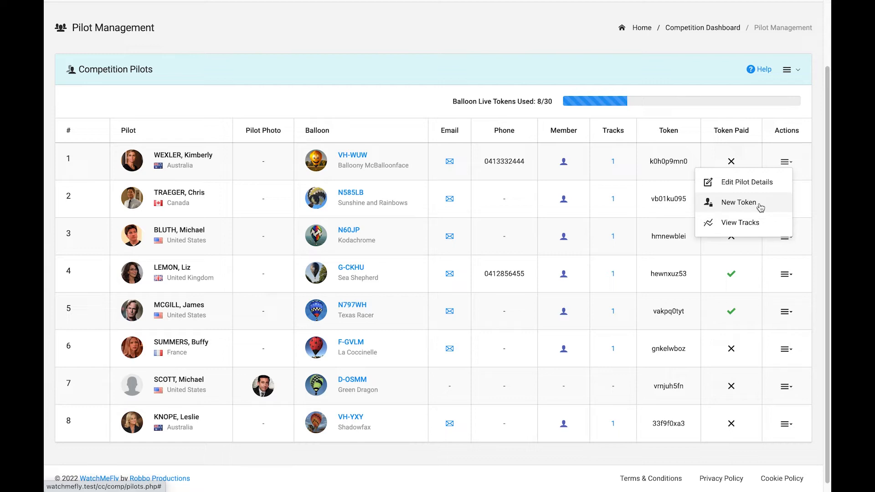
left_click(761, 444)
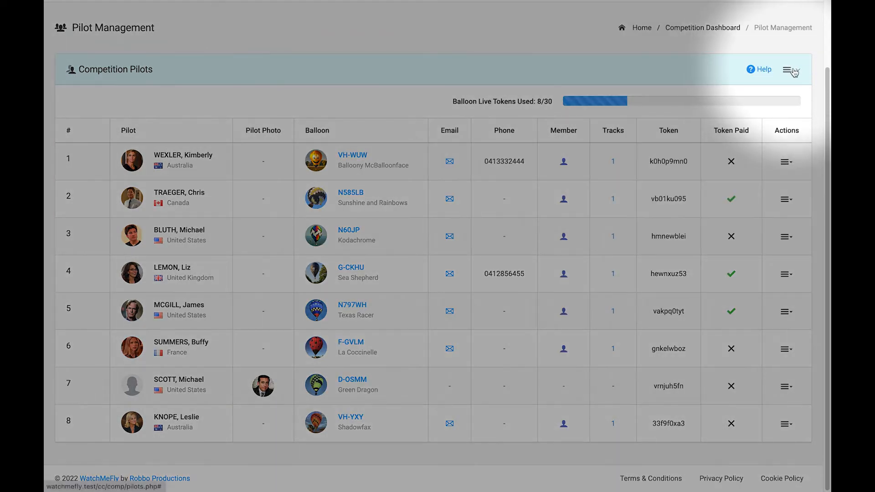
Open Add/Remove Pilots from the Competition Pilots header menu
left_click(796, 72)
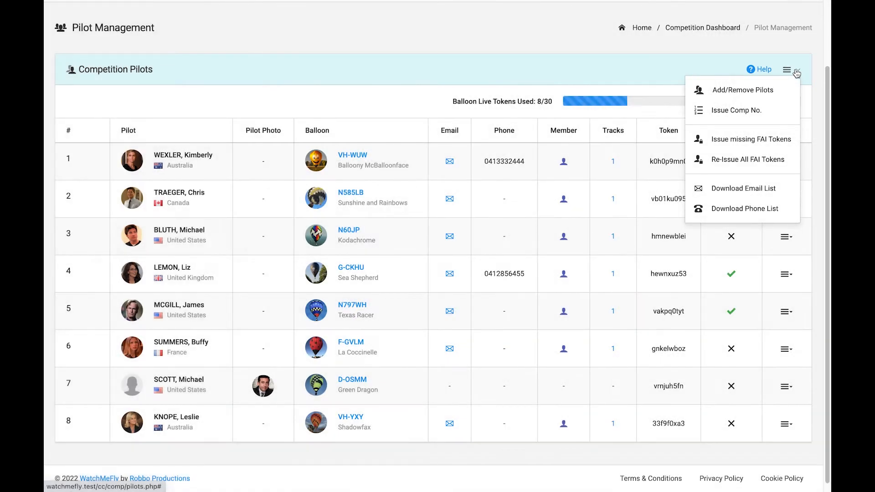
left_click(740, 94)
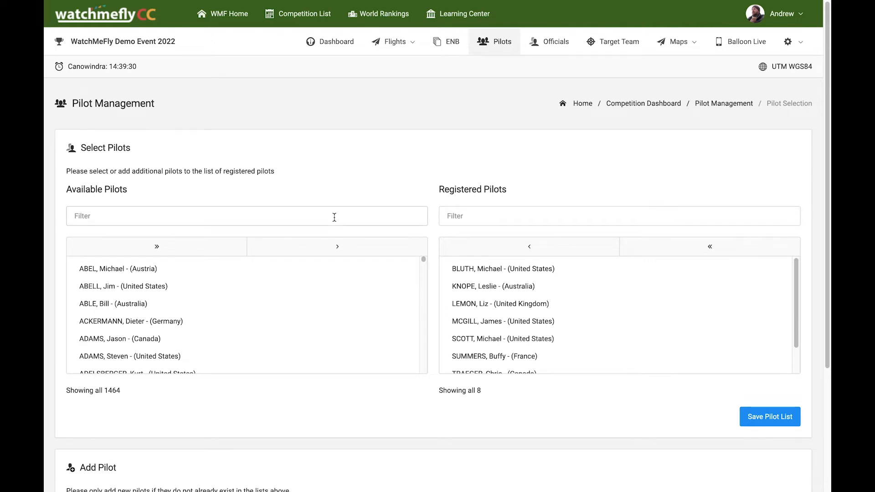
Filter available pilots by name, register the Australian match, and save the pilot list
type("vincen")
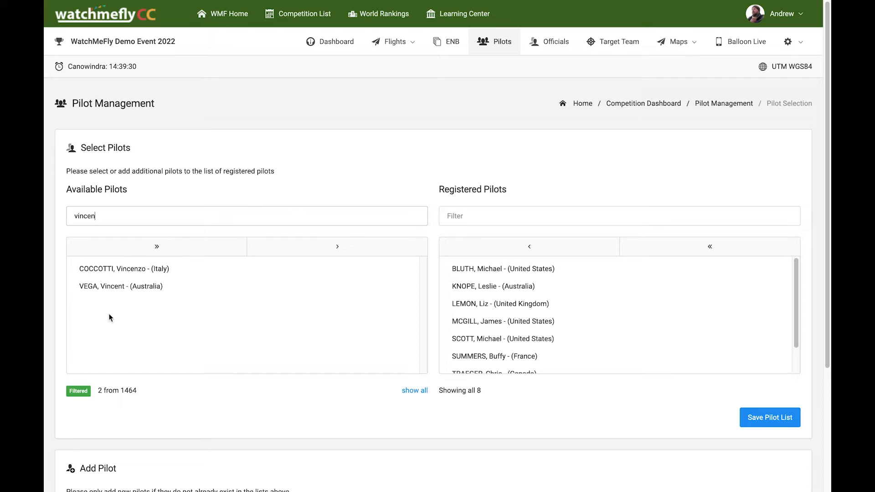
left_click(112, 286)
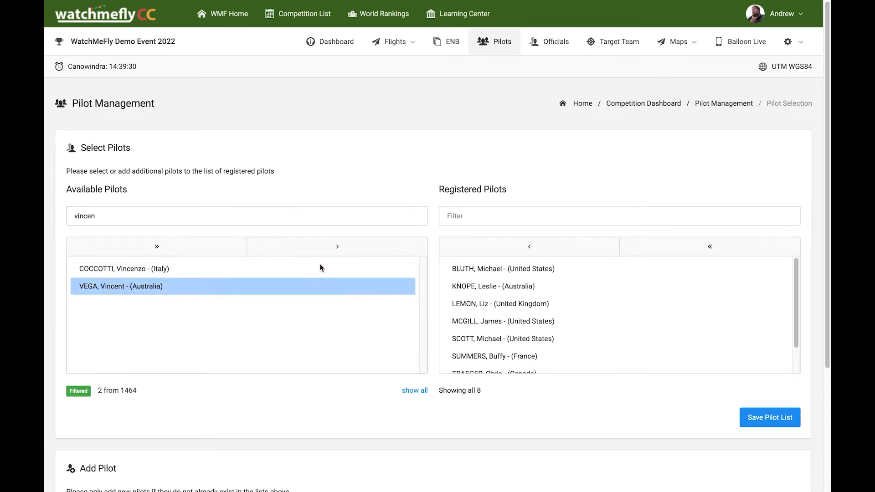
left_click(338, 248)
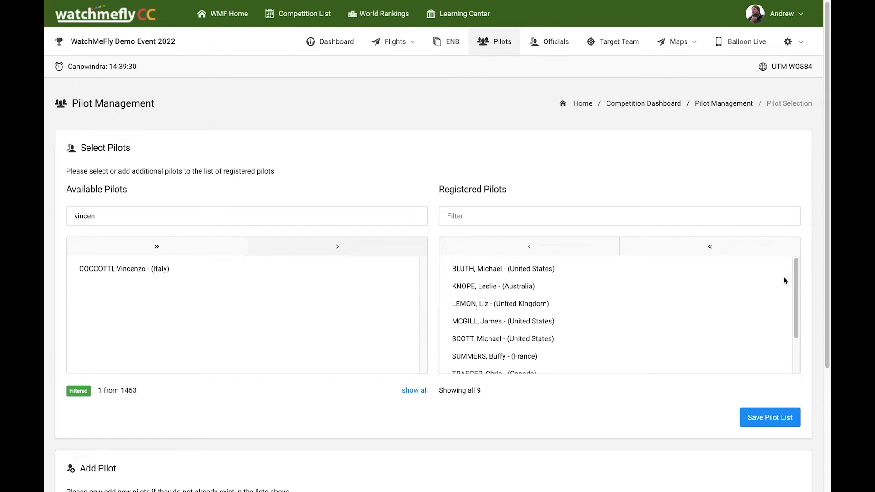
left_click_drag(796, 277, 799, 325)
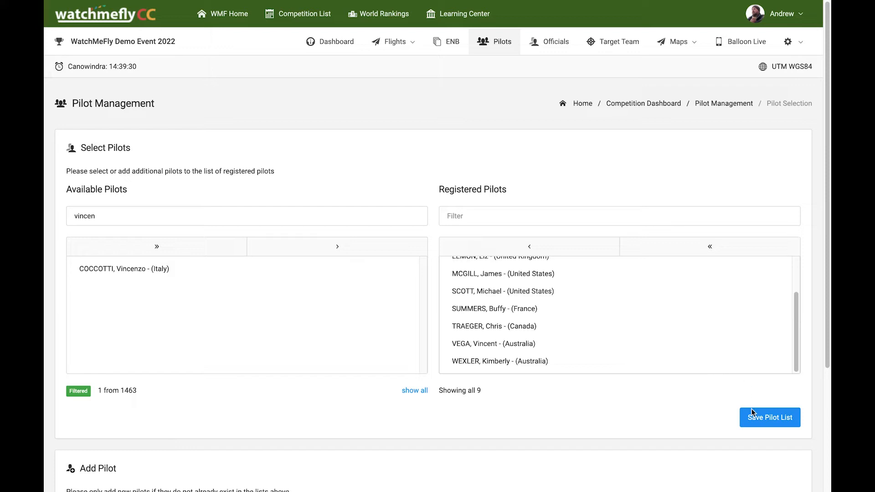
left_click(767, 425)
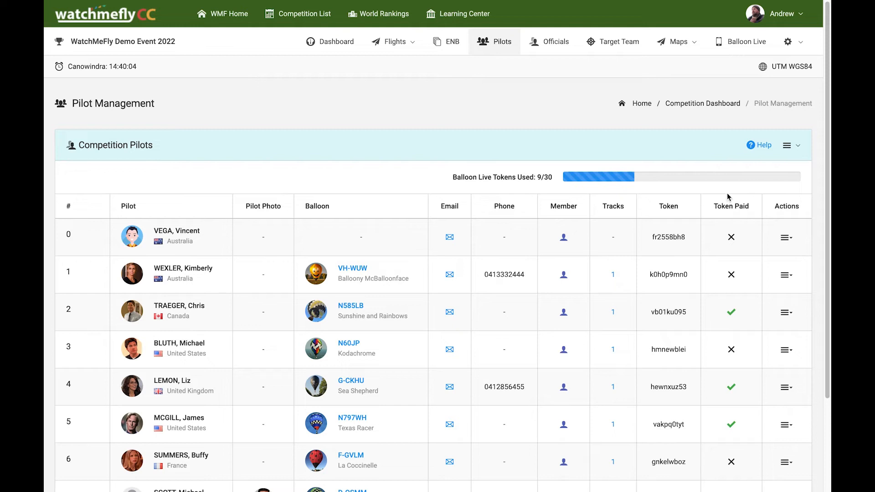
Reopen Add/Remove Pilots and move the Australian pilot back to the available list
left_click(796, 147)
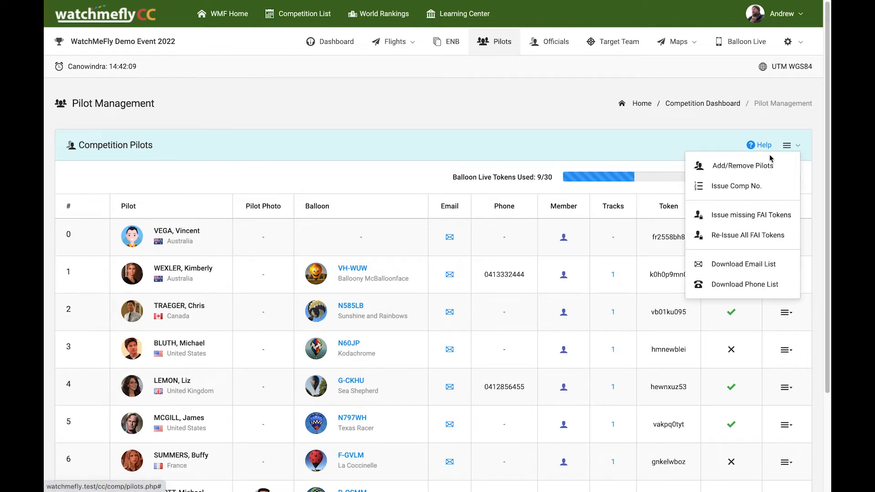
left_click(734, 169)
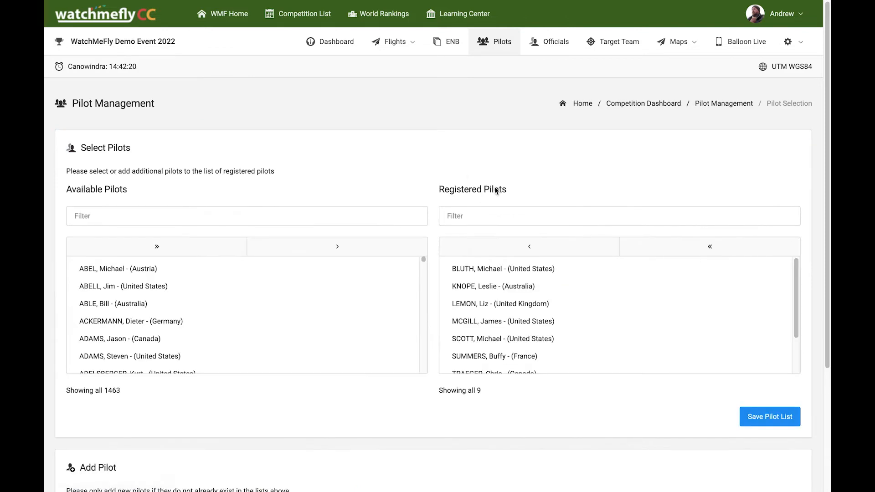
scroll(543, 313, "down", 2)
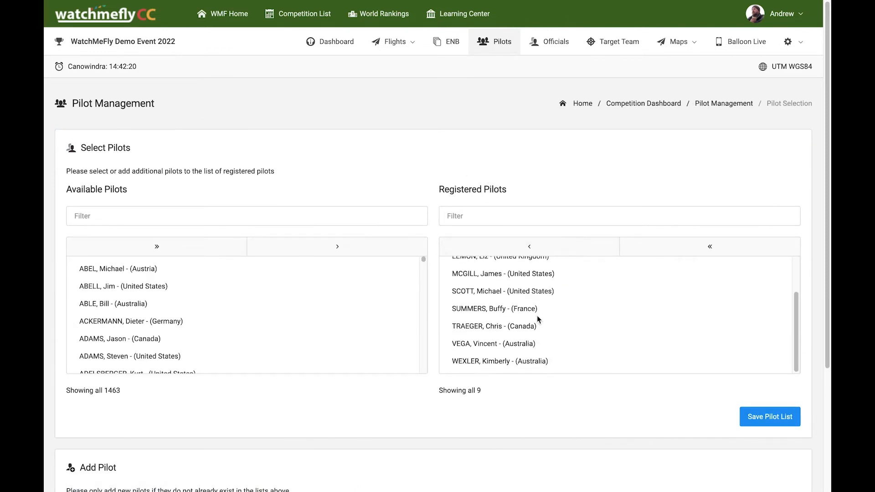
left_click(486, 343)
left_click(531, 246)
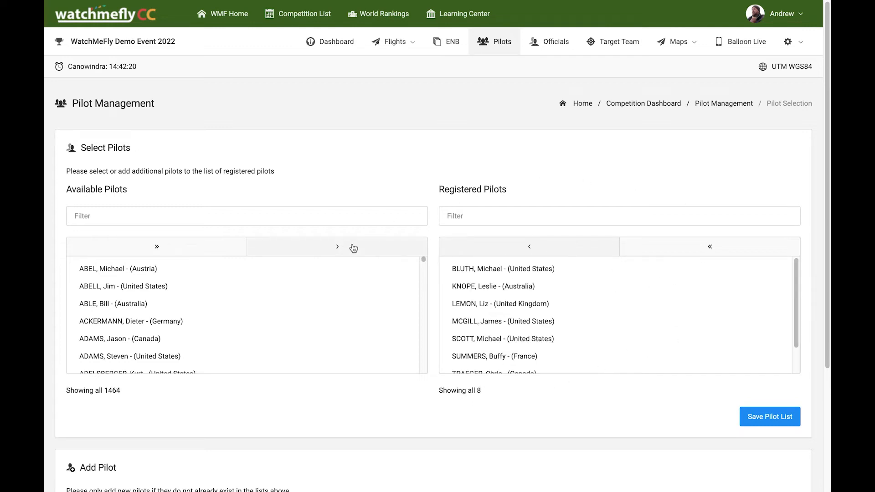
Search Available Pilots for the new pilot's first and last name, then clear the filter
left_click(358, 218)
type("jesse")
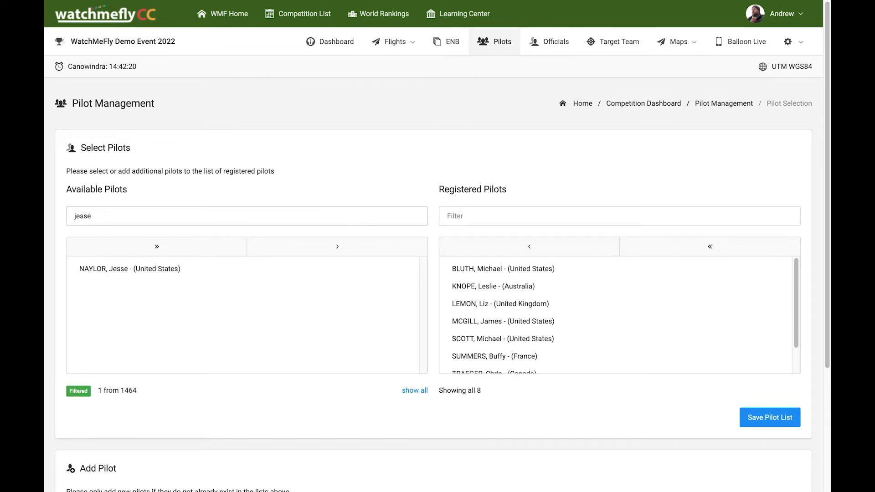
key("BackSpace")
key("BackSpace")
key("BackSpace")
key("BackSpace")
key("BackSpace")
type("pinkman")
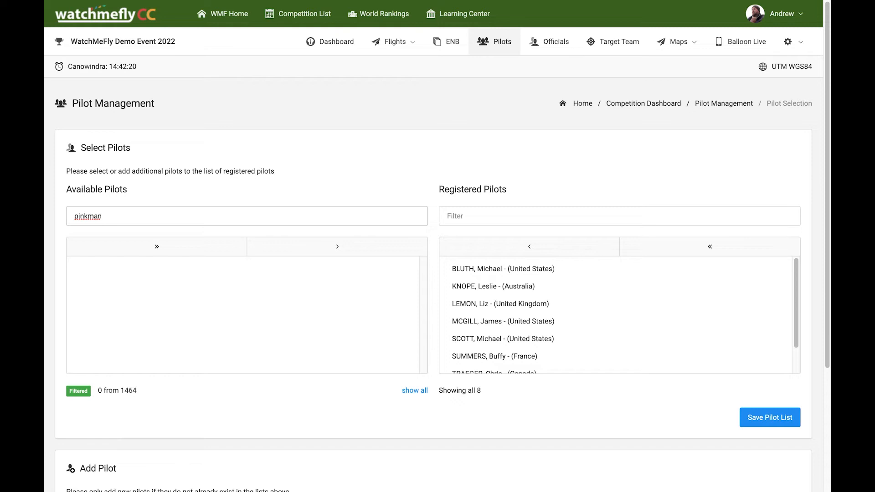
key("BackSpace")
key("BackSpace")
key("BackSpace")
key("BackSpace")
key("BackSpace")
key("BackSpace")
key("BackSpace")
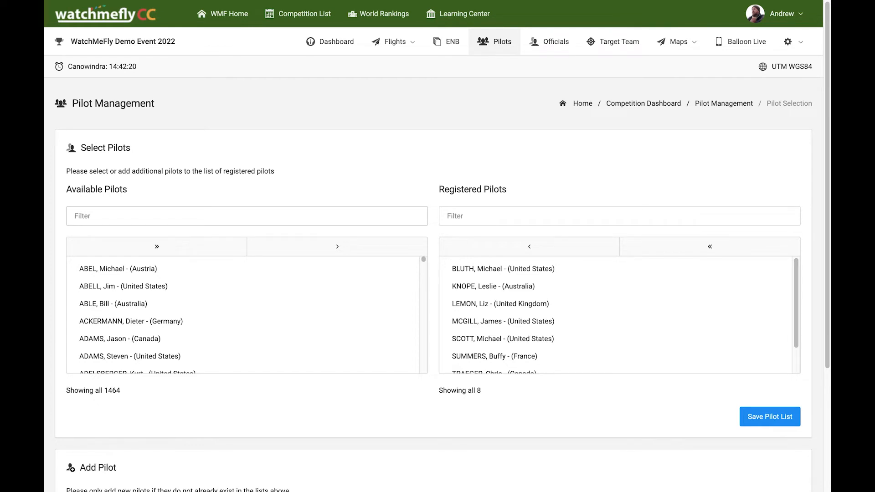
Enter the new pilot's name and accept the suggested e-mail in the Add Pilot form
scroll(319, 346, "down", 1)
scroll(308, 392, "down", 3)
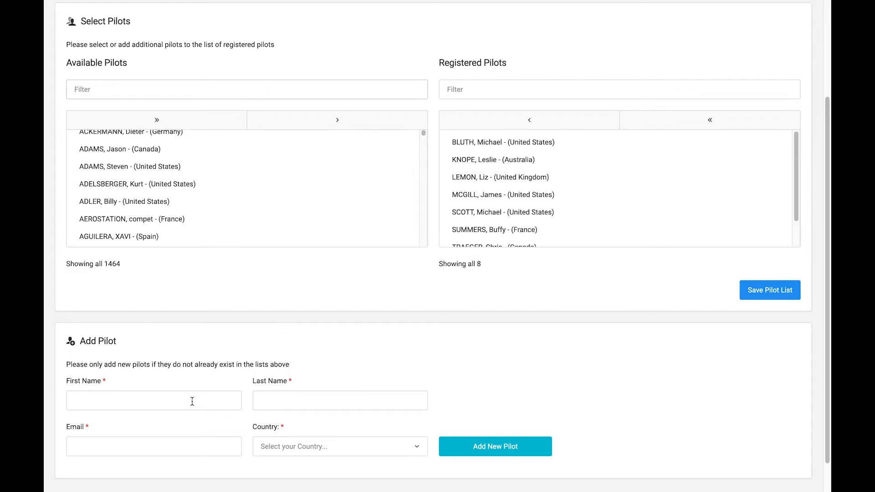
scroll(196, 344, "down", 1)
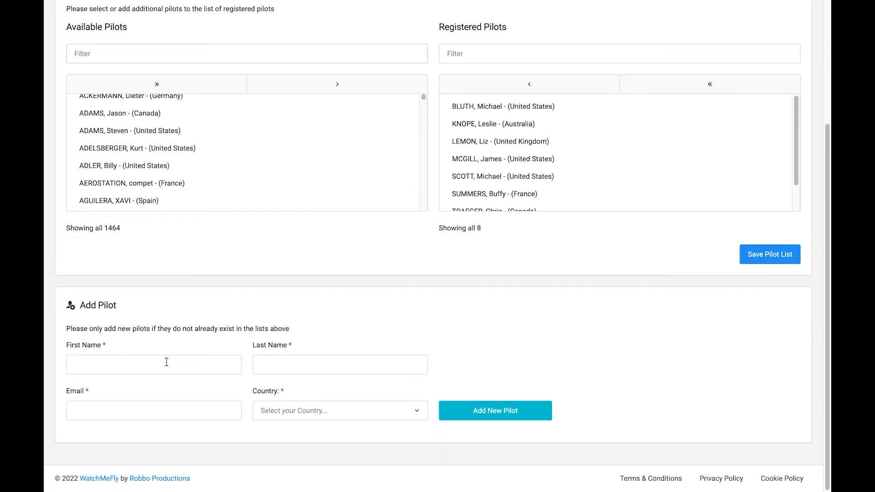
left_click(167, 362)
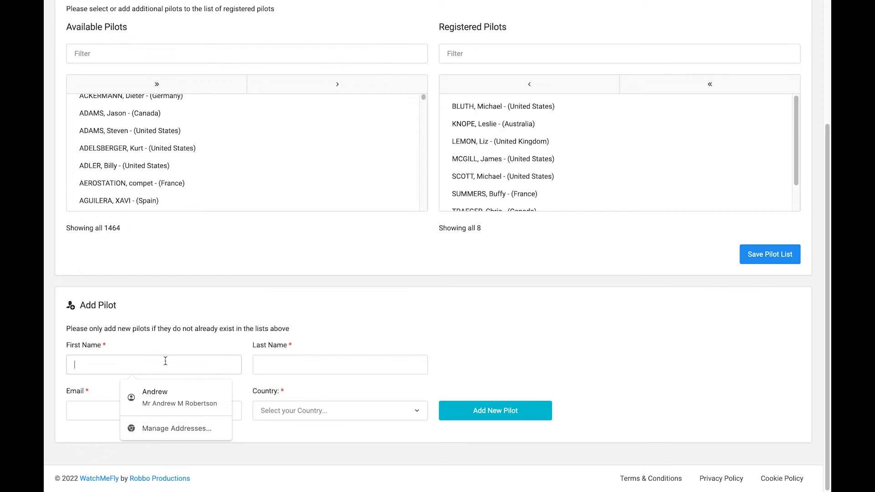
type("Jesse")
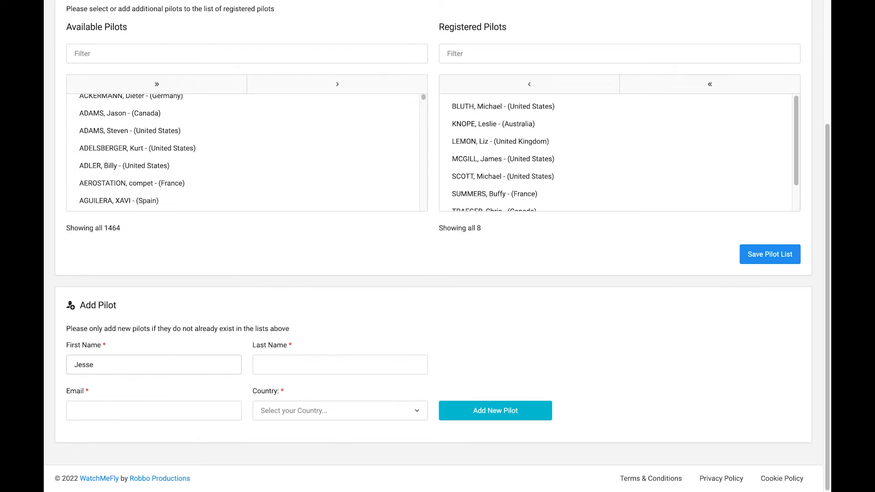
type("Pi")
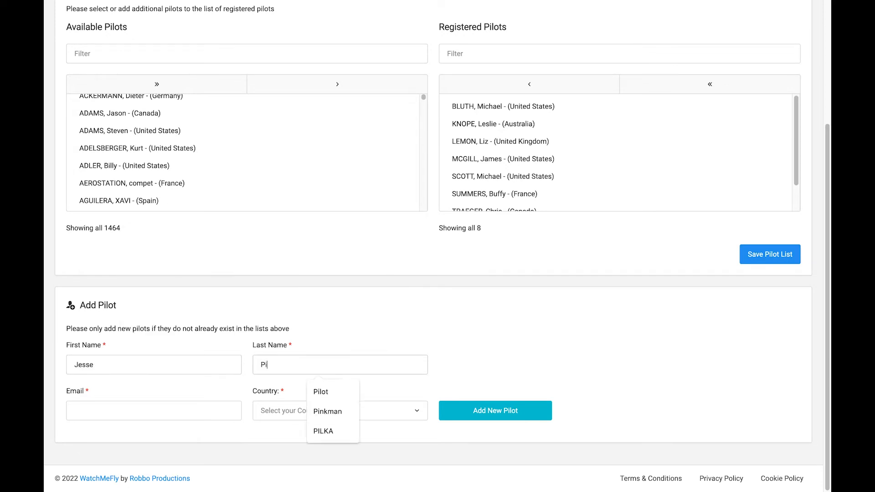
type("nkmanjessepinkman@watchmefly.net")
left_click(182, 437)
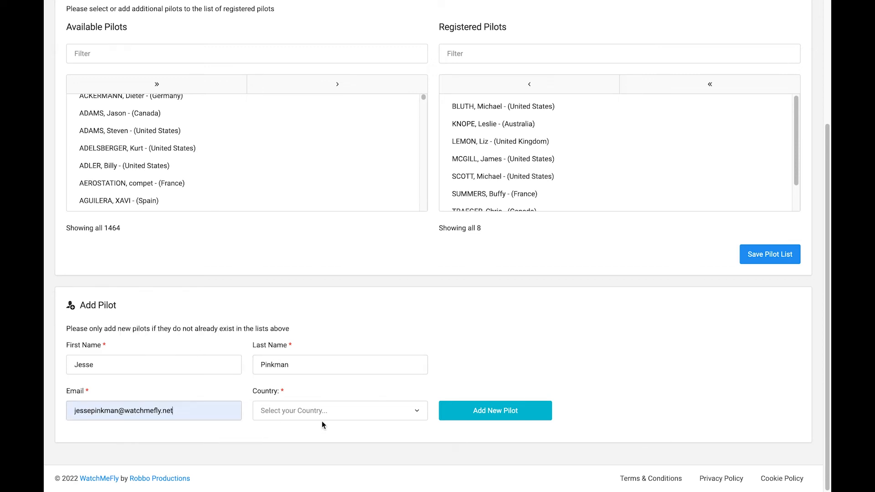
Set the pilot's country to United States and submit with Add New Pilot
left_click(326, 419)
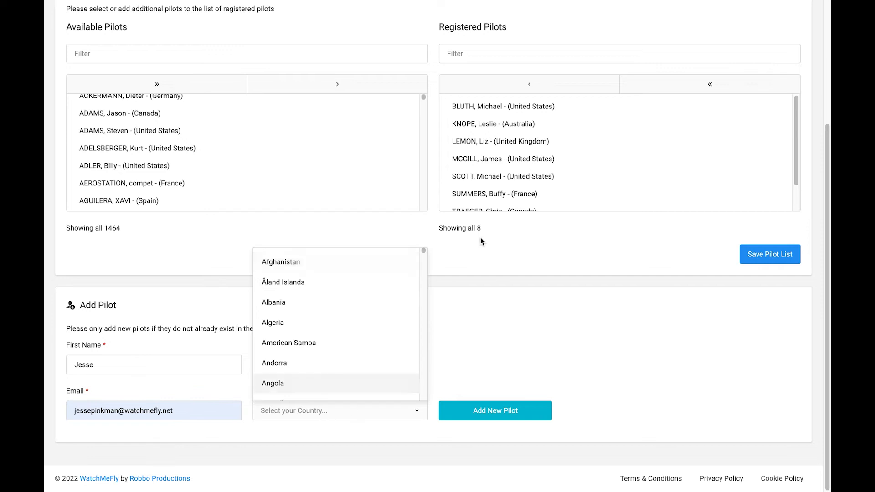
left_click_drag(424, 252, 433, 404)
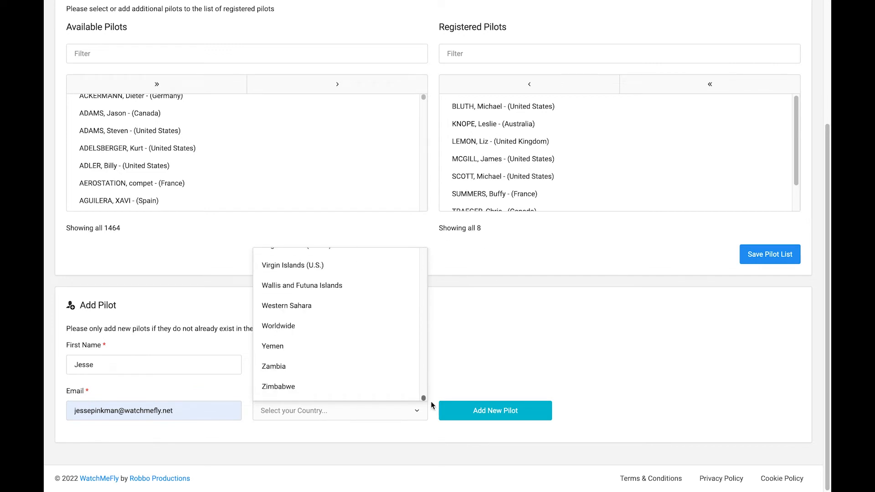
scroll(364, 372, "up", 8)
scroll(307, 367, "down", 5)
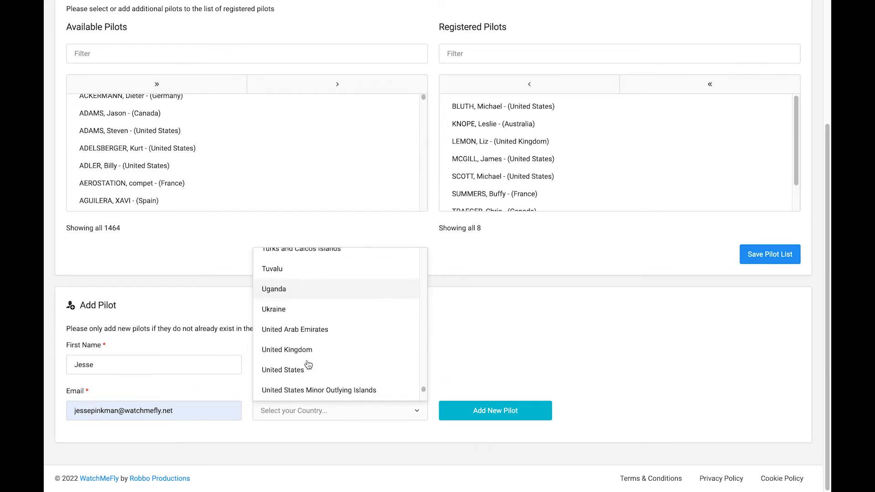
left_click(295, 367)
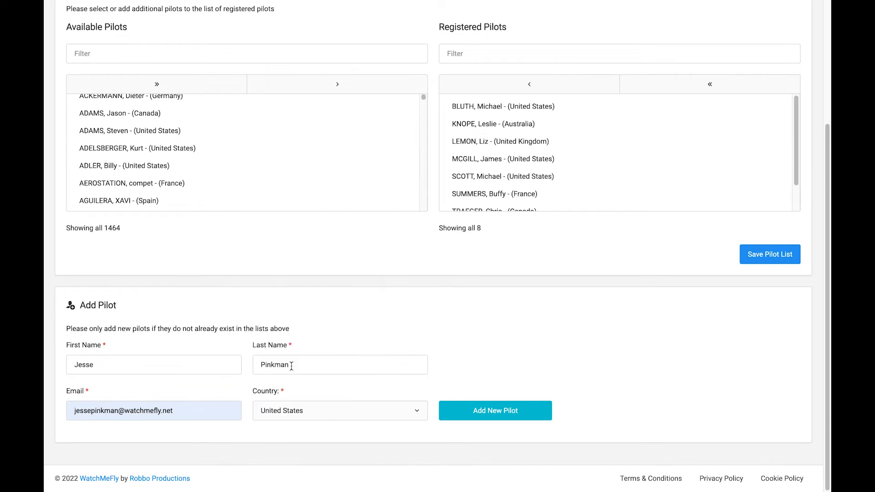
left_click(498, 412)
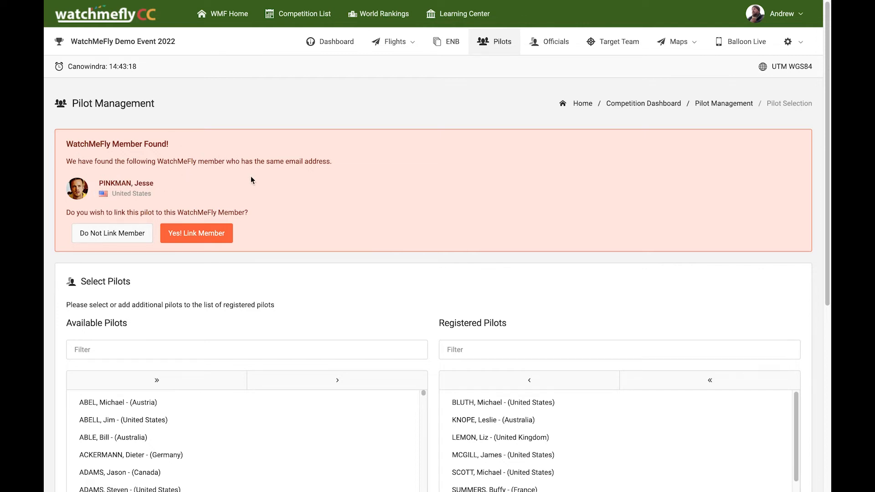
Link the pilot to the matching member and save the nine-pilot registered list
left_click(218, 236)
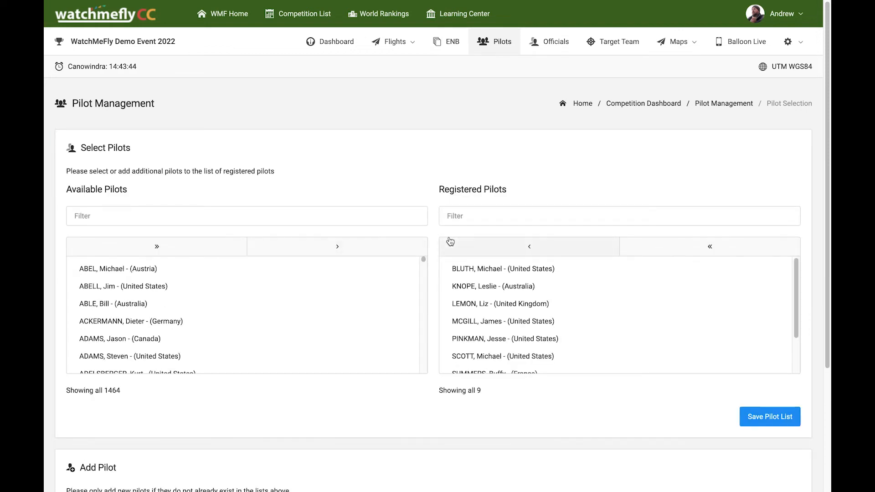
left_click_drag(798, 297, 798, 328)
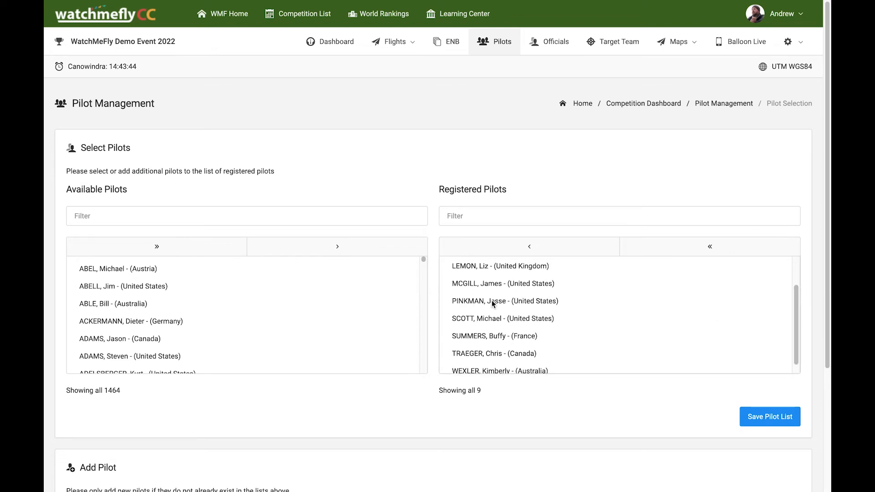
left_click(776, 420)
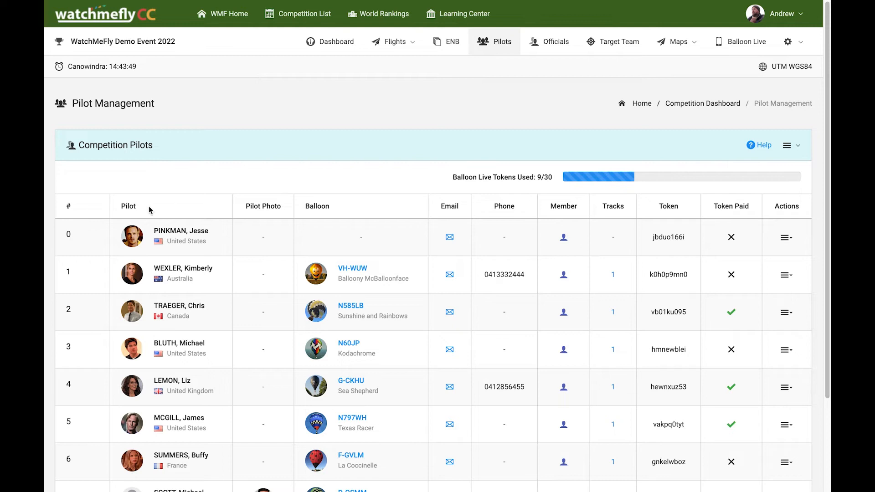
scroll(236, 263, "down", 1)
scroll(236, 264, "down", 1)
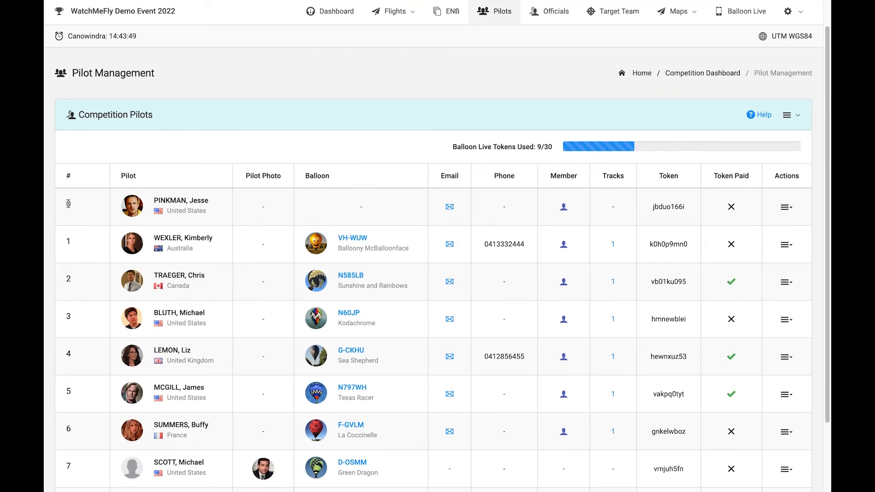
left_click_drag(78, 210, 51, 207)
scroll(105, 227, "down", 1)
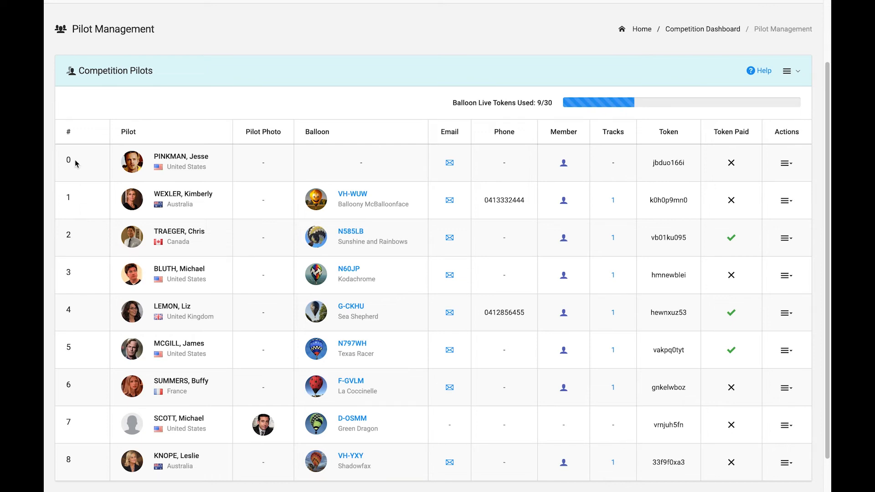
Issue competition numbers 1 to 9 so the new pilot becomes number 9
left_click(794, 77)
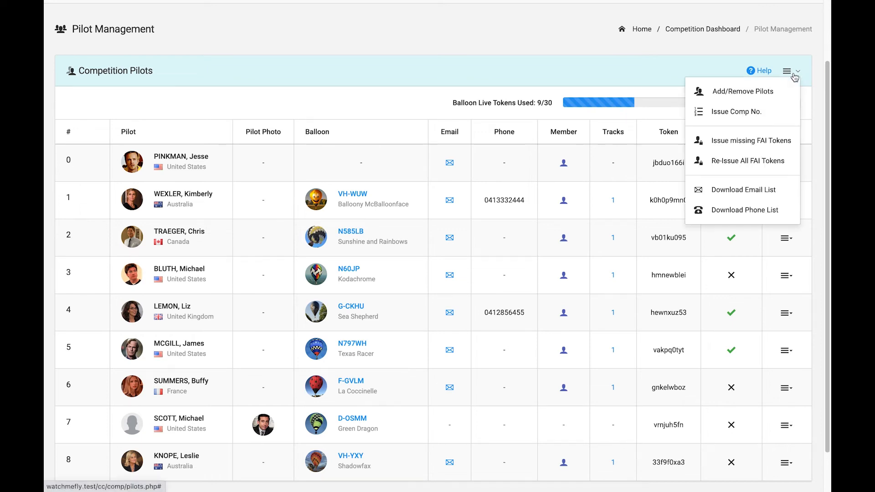
left_click(725, 114)
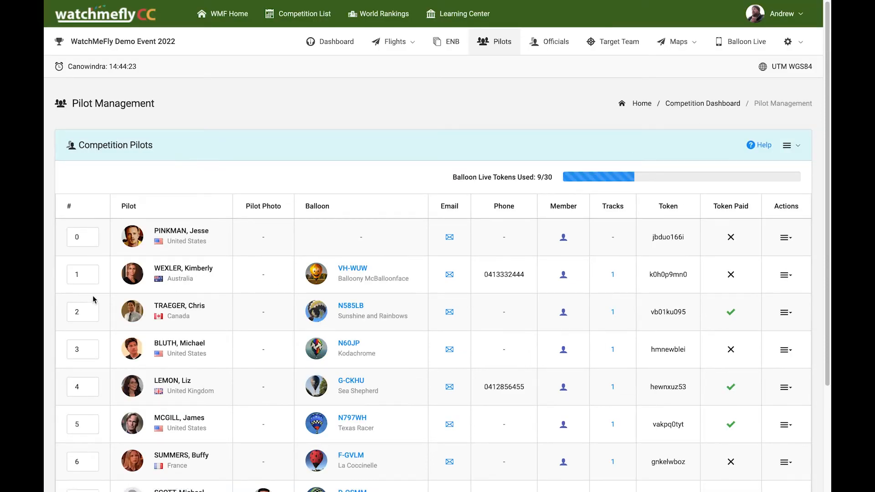
left_click(78, 236)
scroll(66, 264, "down", 3)
left_click(81, 450)
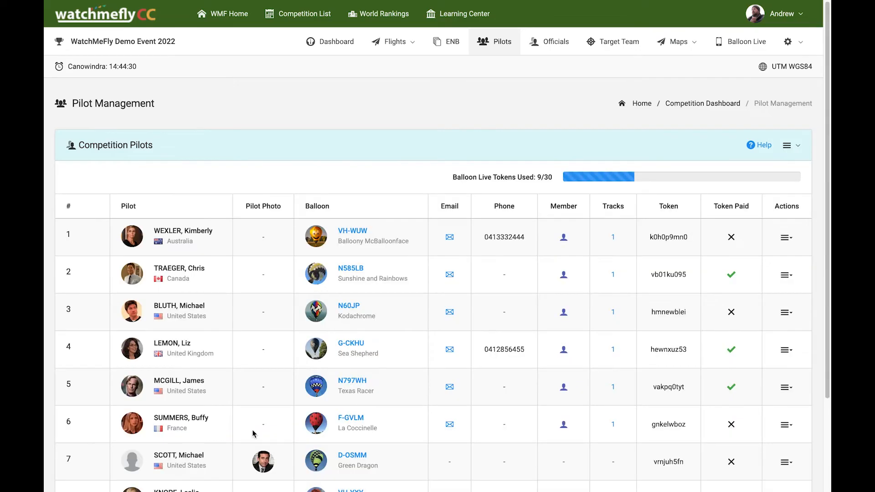
scroll(229, 442, "down", 3)
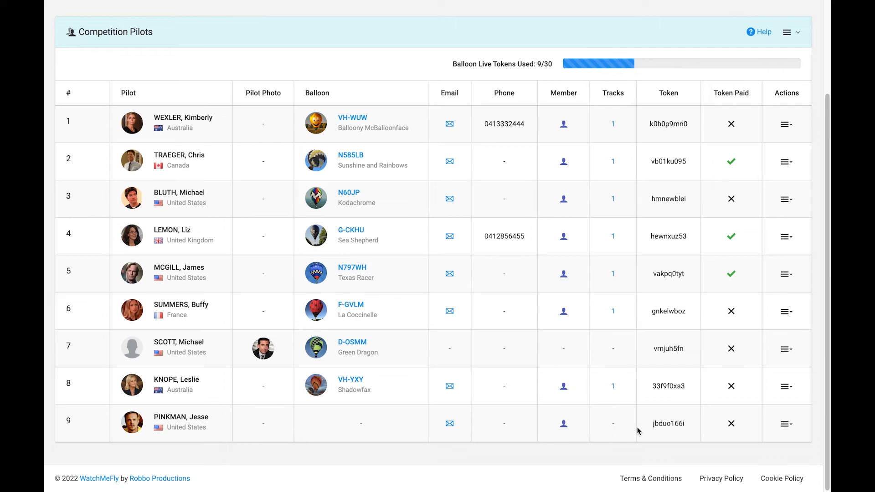
left_click(790, 428)
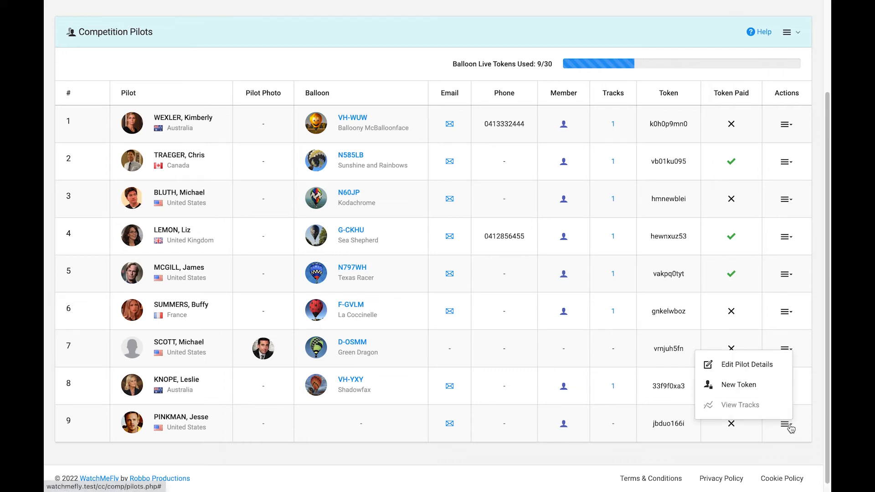
Open the new pilot's Edit Pilot Details page and browse Balloon Registration without choosing one
left_click(743, 371)
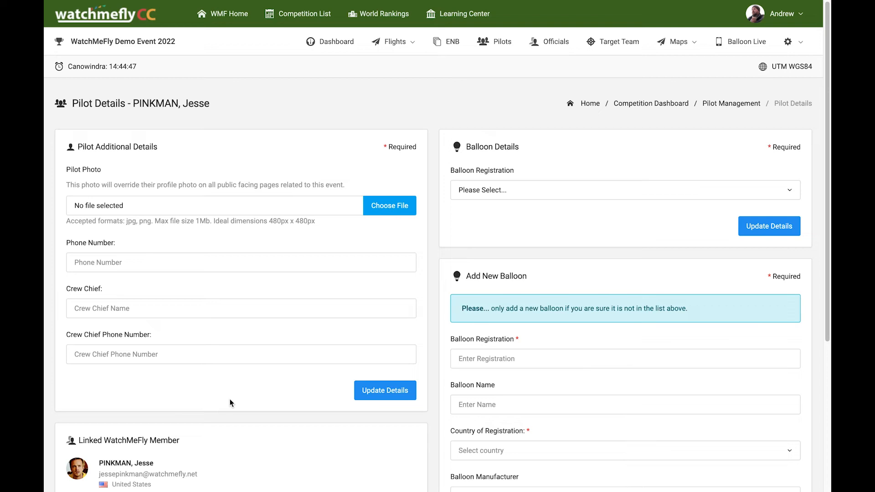
scroll(232, 399, "down", 2)
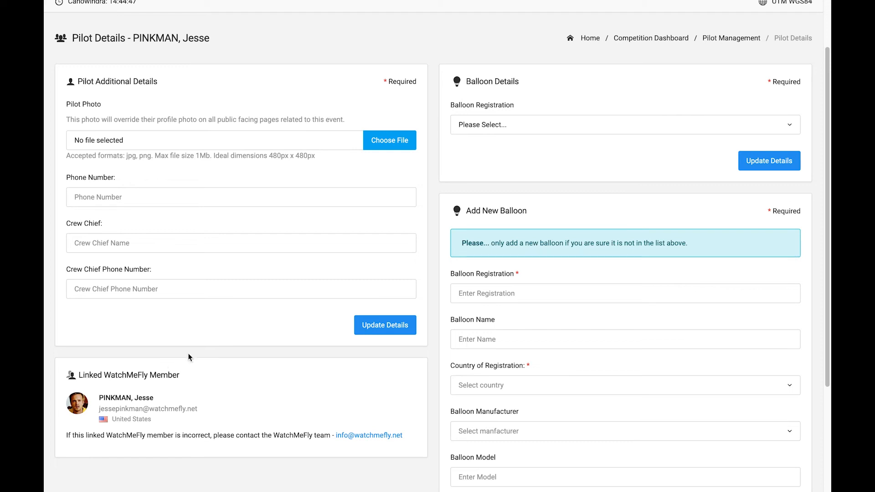
left_click(584, 131)
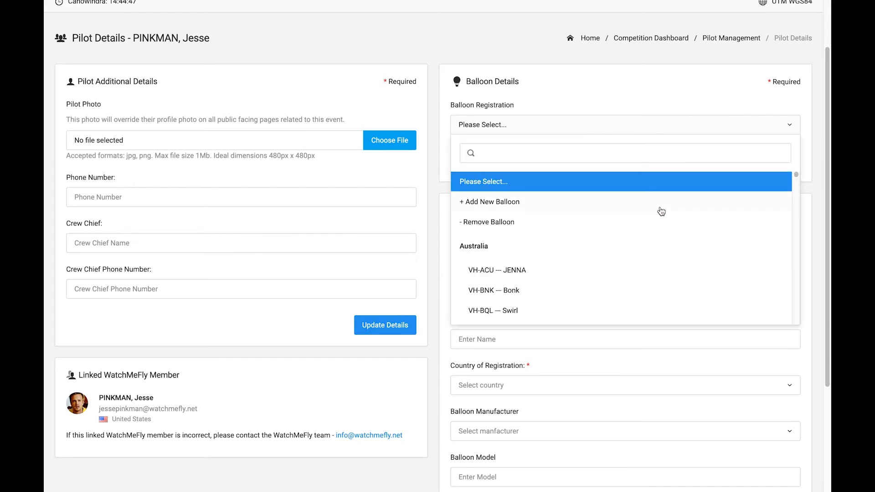
left_click_drag(797, 176, 786, 141)
left_click(694, 88)
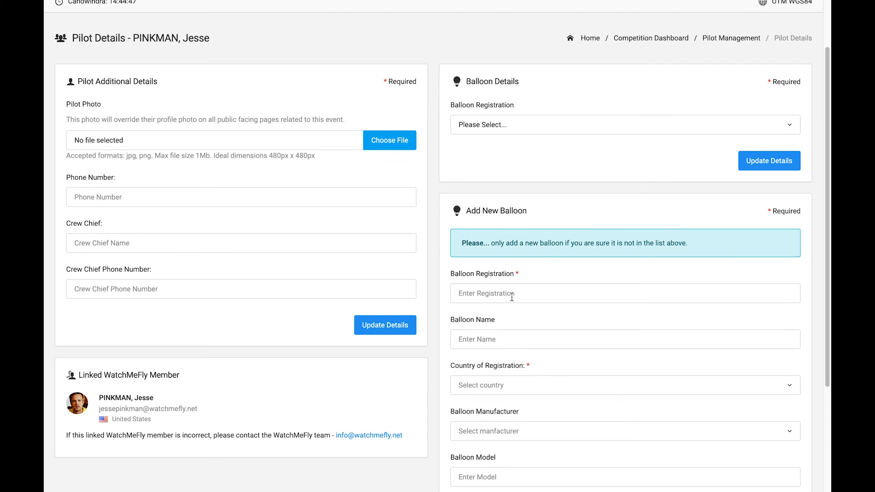
scroll(512, 296, "down", 2)
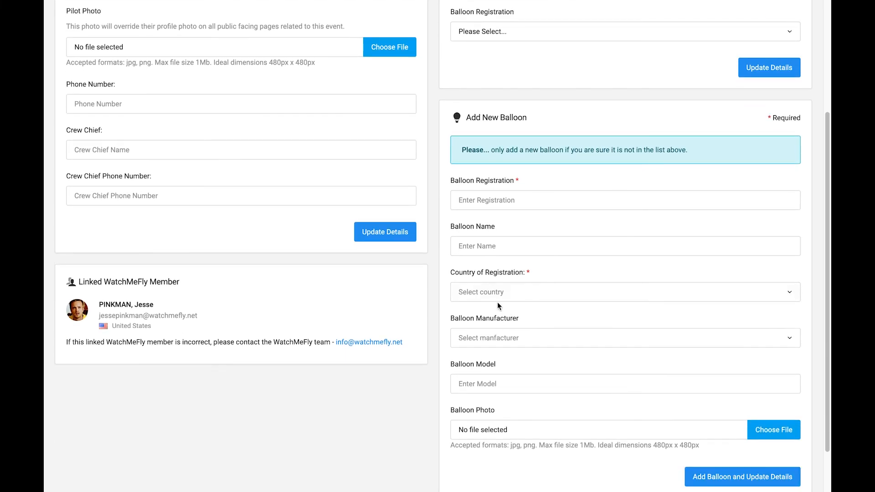
scroll(538, 348, "up", 1)
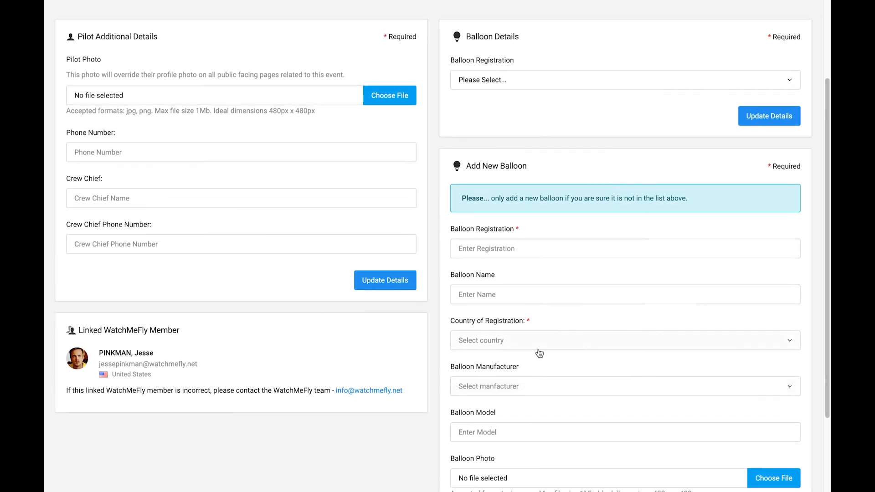
scroll(441, 316, "up", 3)
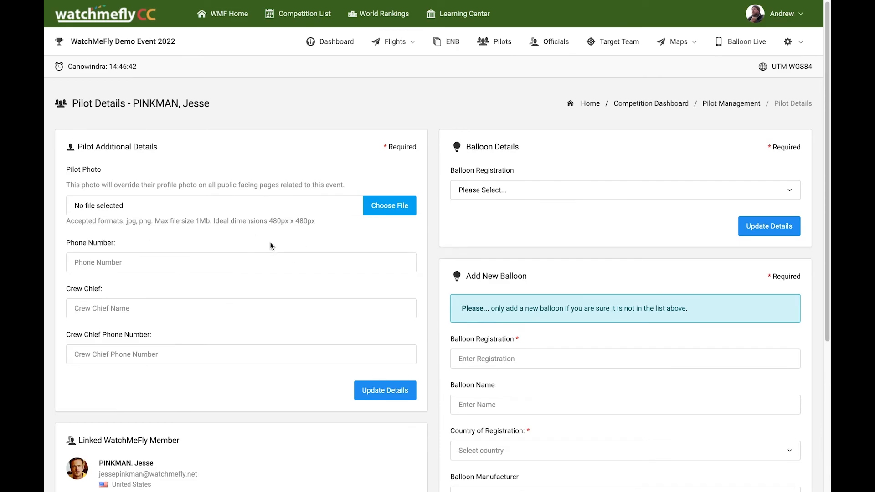
Upload the pilot's photo image as the pilot picture
left_click(282, 214)
left_click(356, 197)
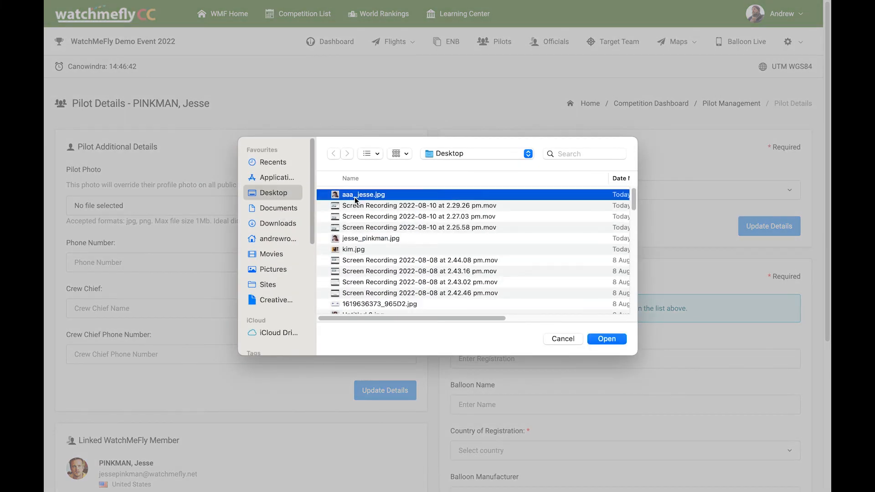
left_click(605, 343)
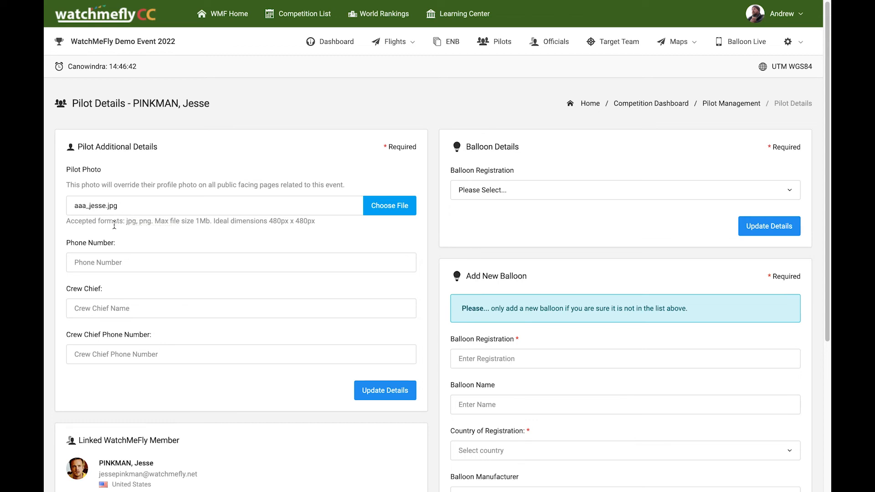
Enter the pilot's phone number ending in 0 and save the additional details
left_click(148, 257)
left_click(169, 286)
key("BackSpace")
key("BackSpace")
type("0200")
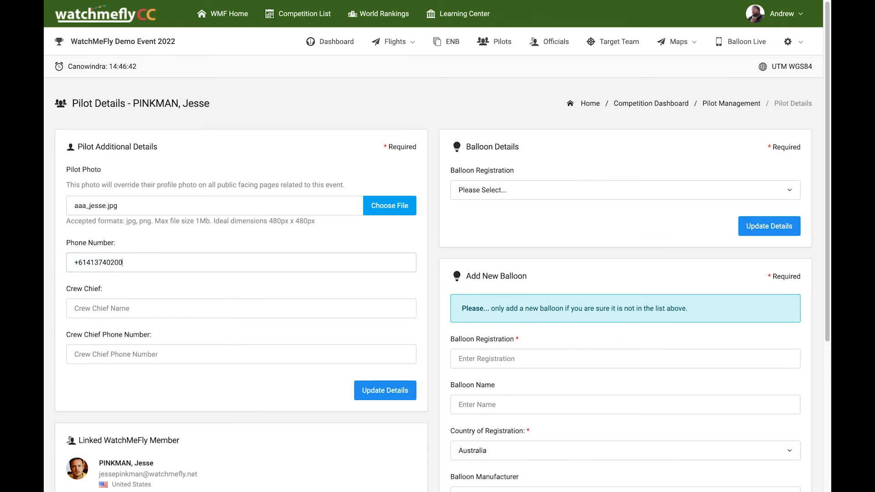
scroll(365, 341, "down", 1)
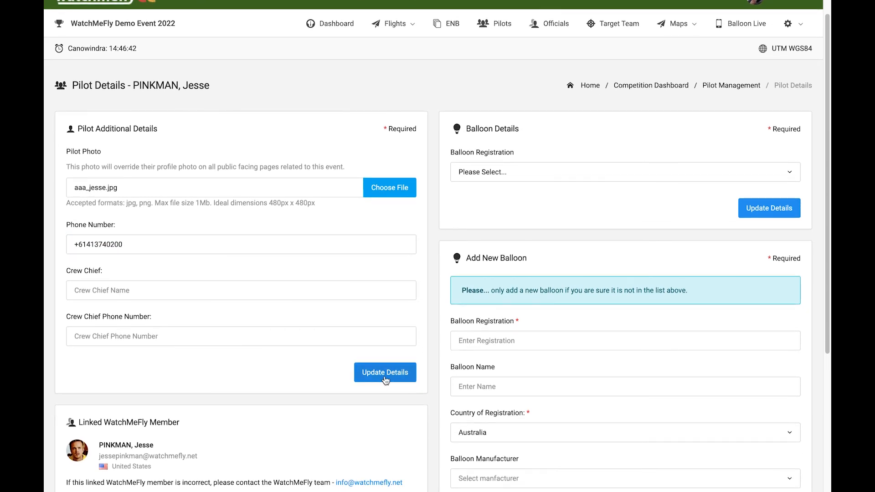
left_click(386, 378)
scroll(333, 305, "down", 3)
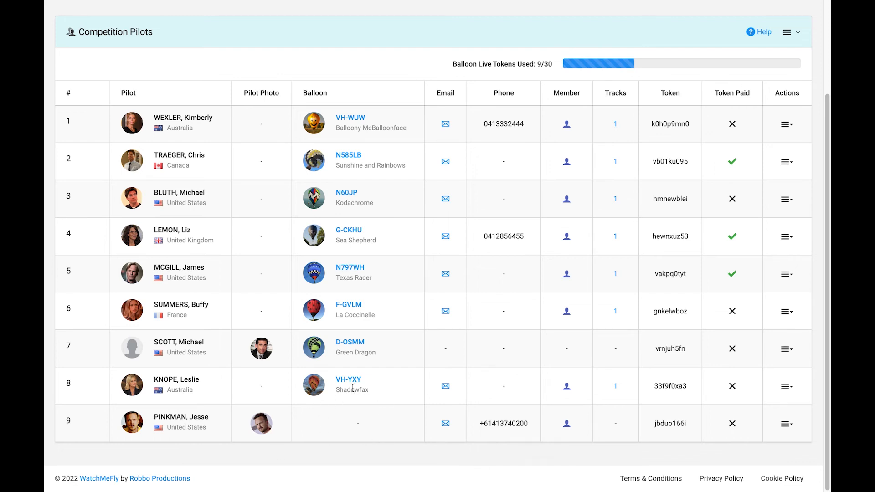
Edit pilot 9's details, search balloons for 'VH-bn' and select VH-BNK — Bonk
left_click(789, 427)
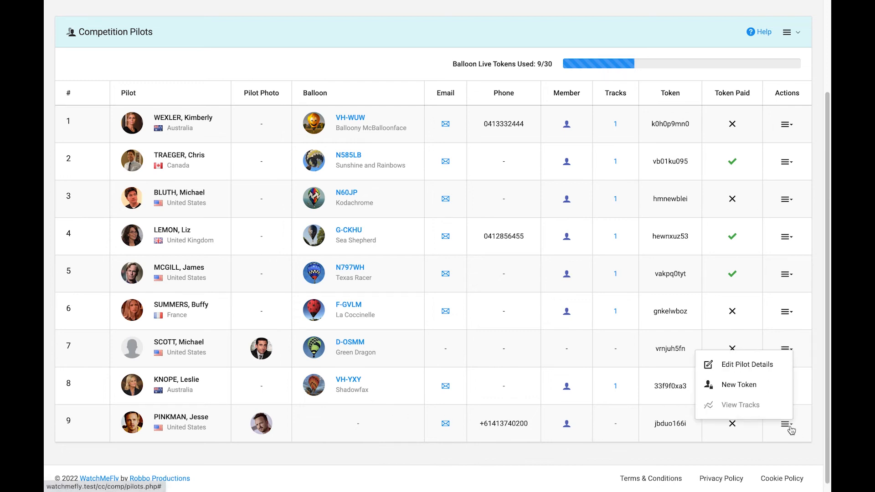
left_click(737, 369)
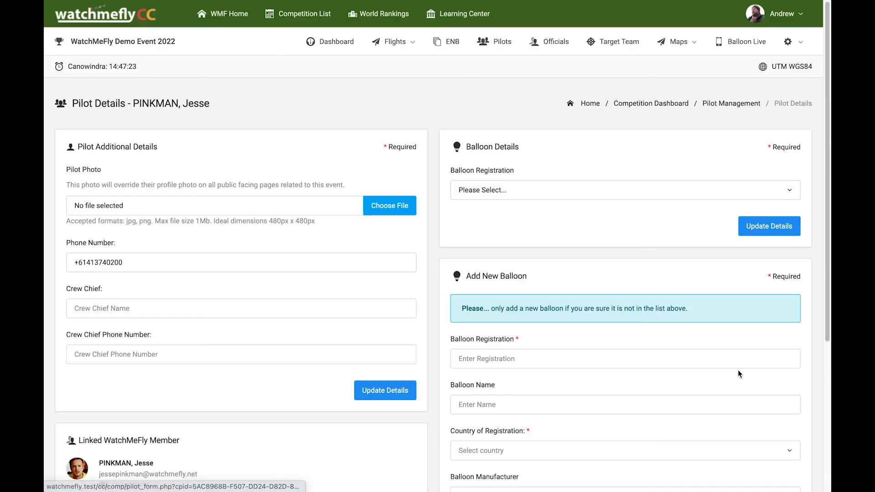
left_click(602, 194)
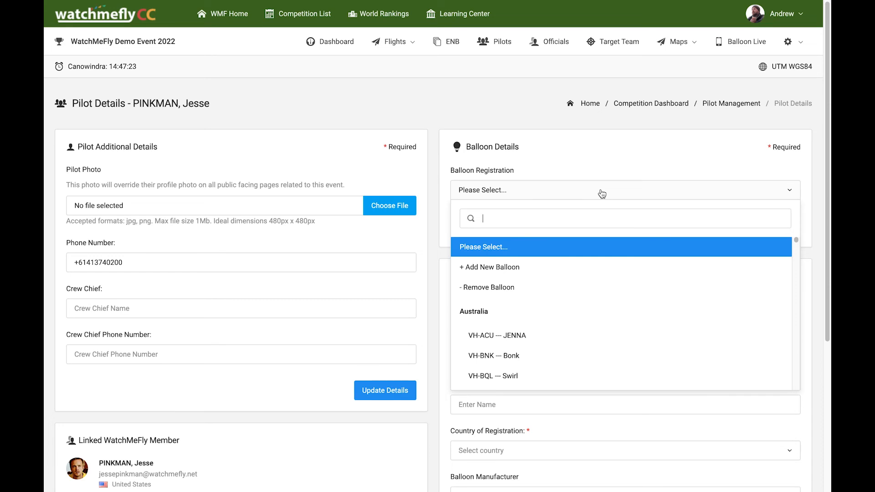
type("VH")
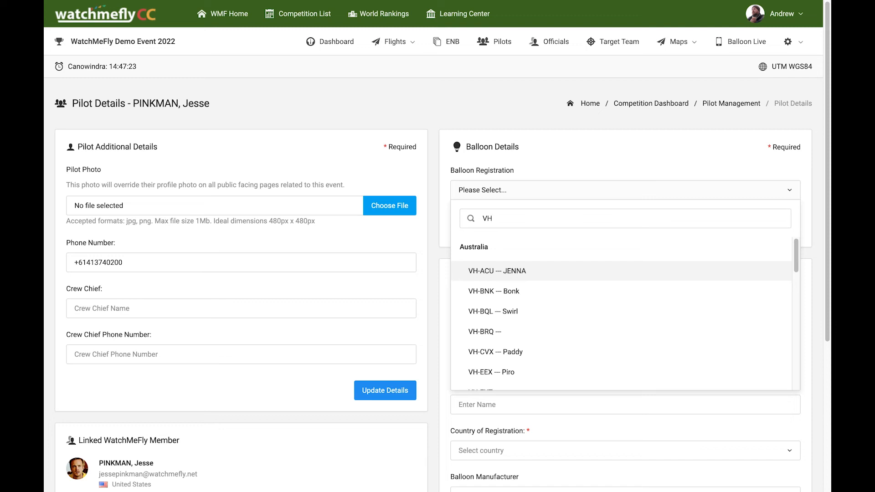
type("-bnk")
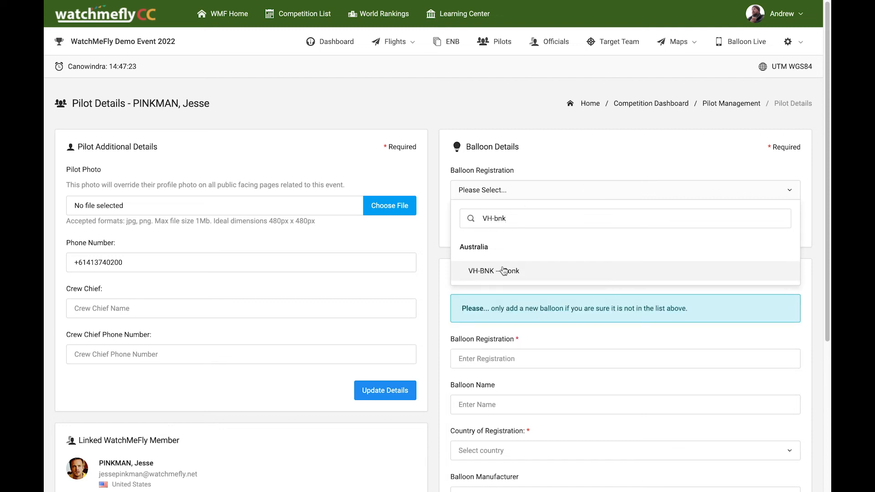
left_click(493, 277)
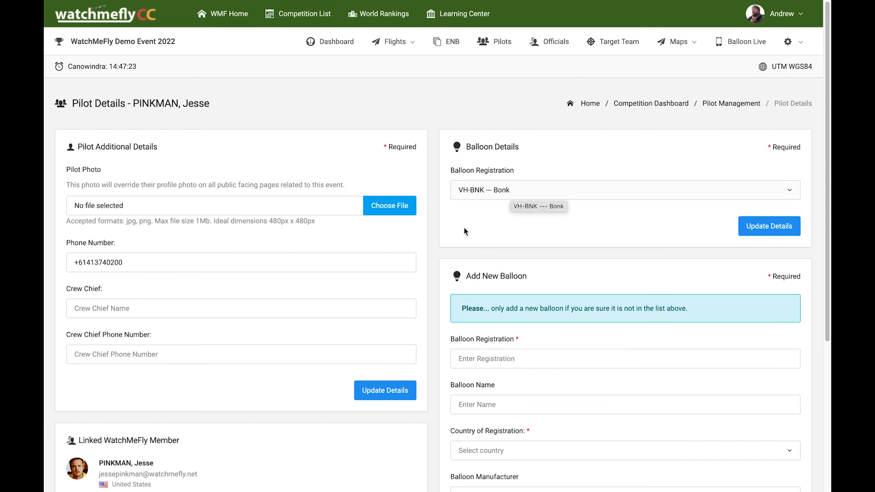
Save balloon VH-BNK Bonk for pilot 9 and confirm it in the Competition Pilots table
scroll(460, 232, "down", 3)
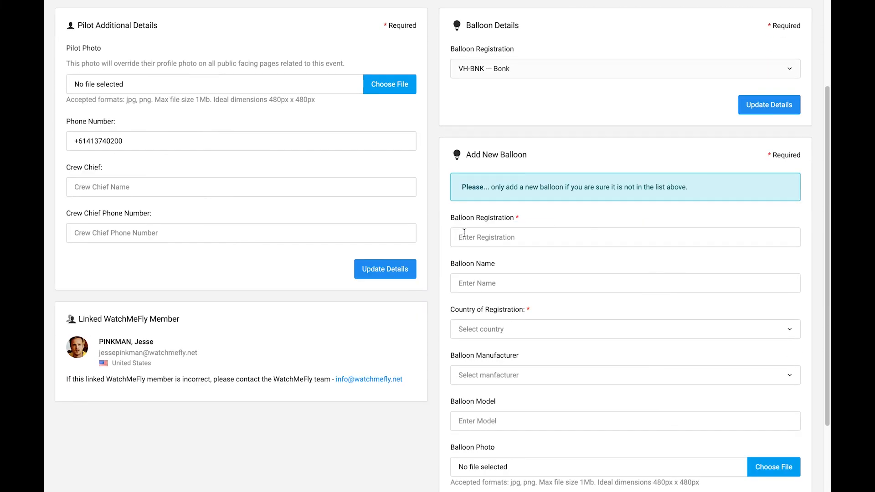
scroll(504, 219, "down", 2)
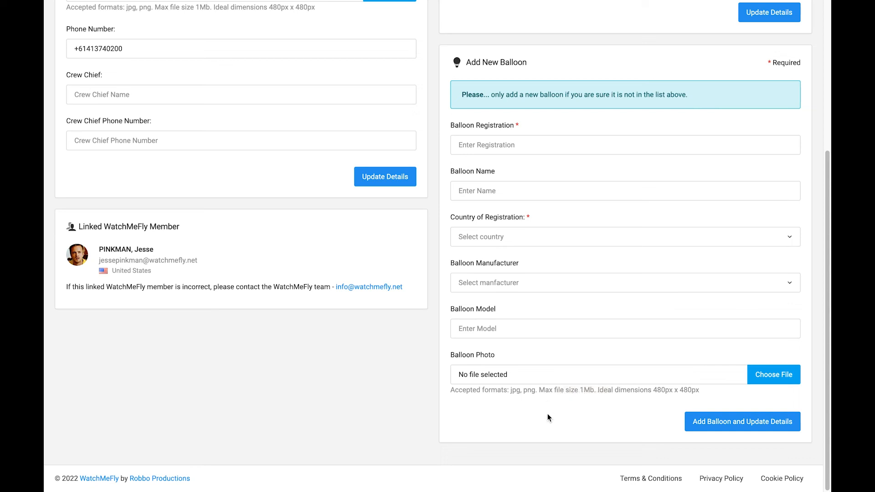
scroll(548, 414, "up", 5)
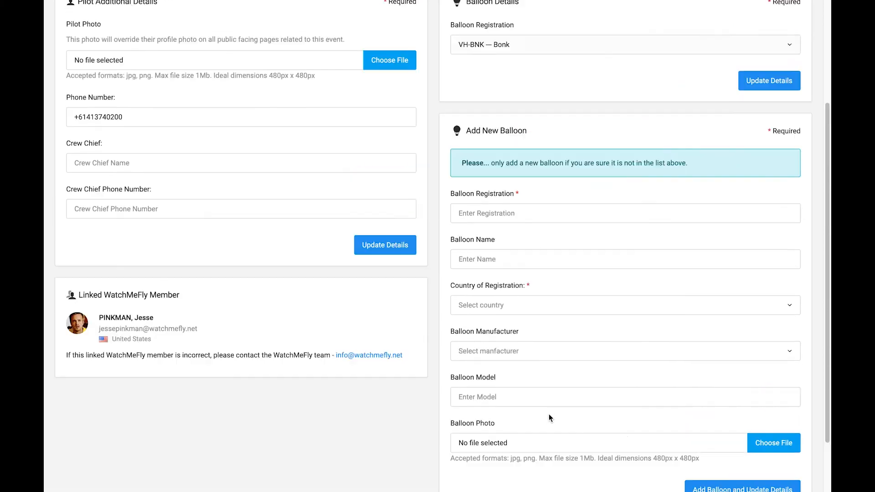
left_click(754, 230)
scroll(357, 274, "down", 3)
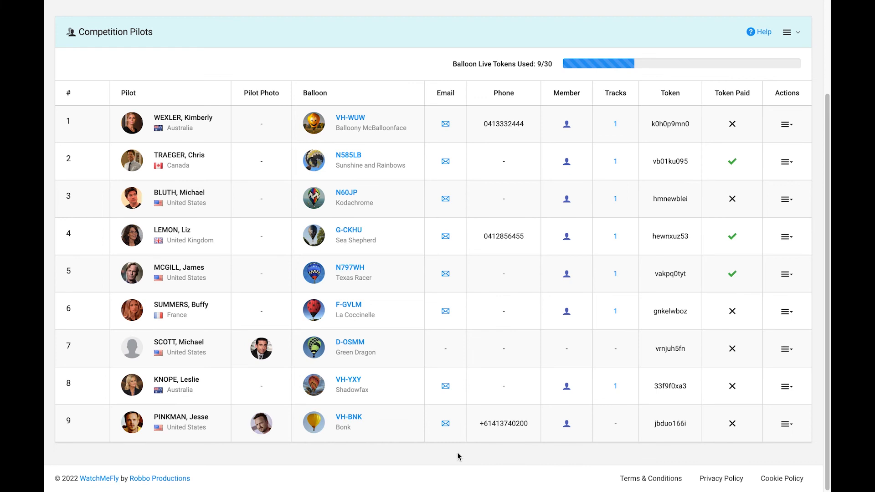
scroll(421, 455, "up", 3)
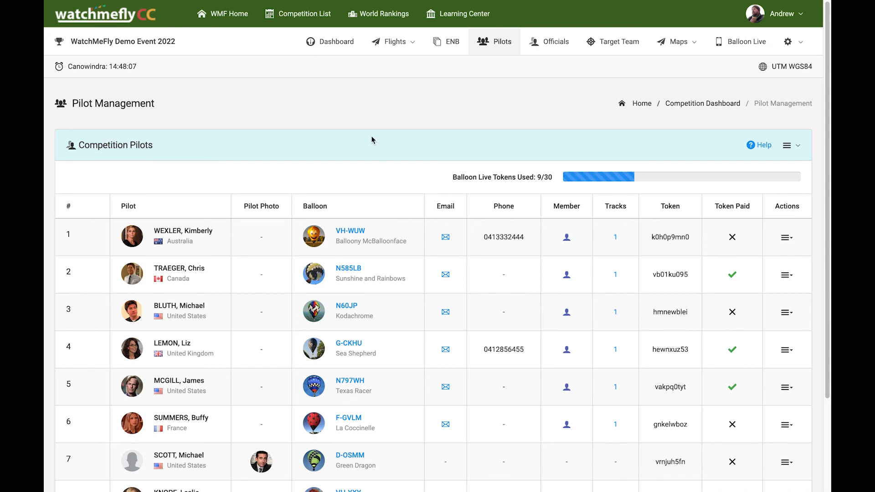
Open the WatchMeFly home page in a new tab
right_click(244, 17)
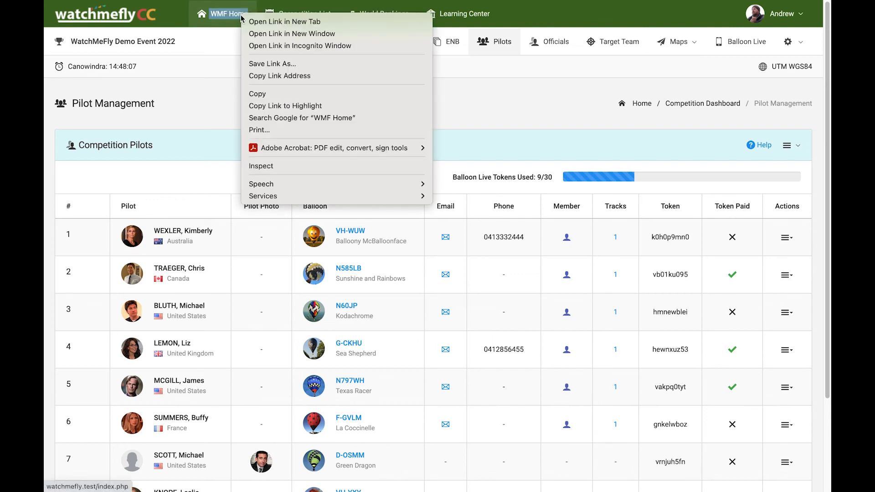
left_click(275, 23)
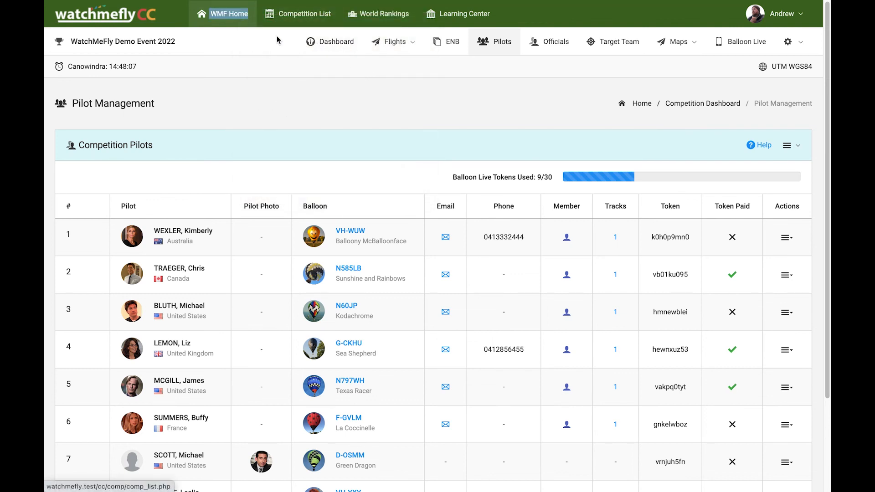
key("ctrl+Tab")
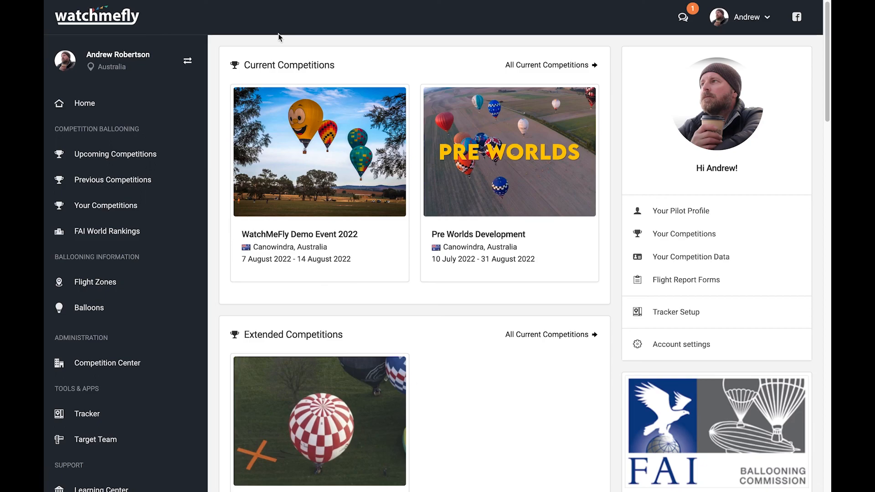
Go to the WatchMeFly Demo Event 2022 Pilots page and find pilot 9 with balloon Bonk
left_click(313, 237)
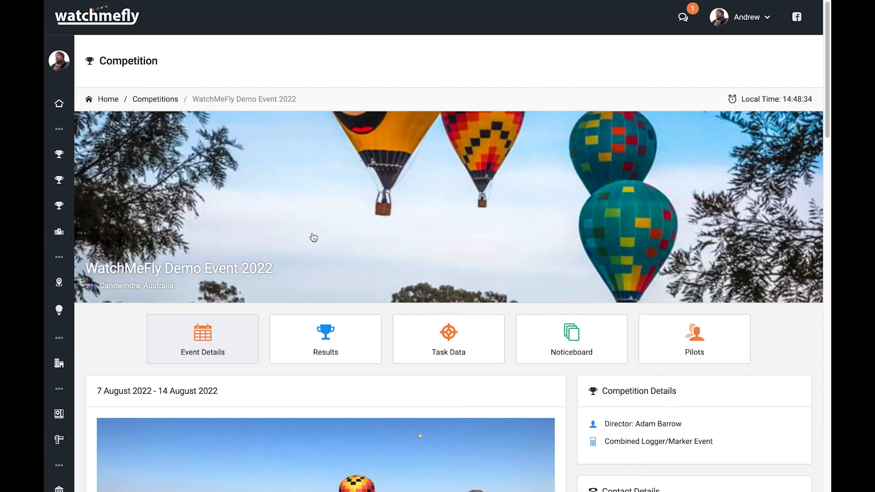
left_click(712, 340)
scroll(609, 312, "down", 12)
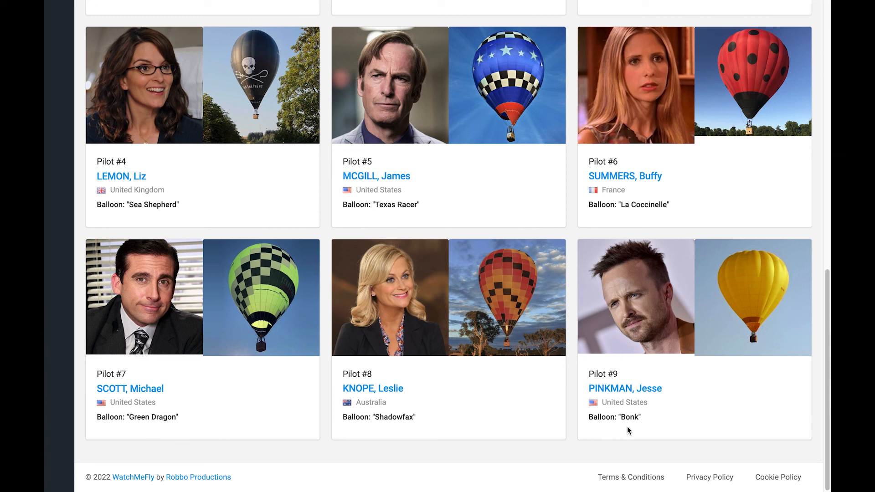
scroll(628, 431, "up", 1)
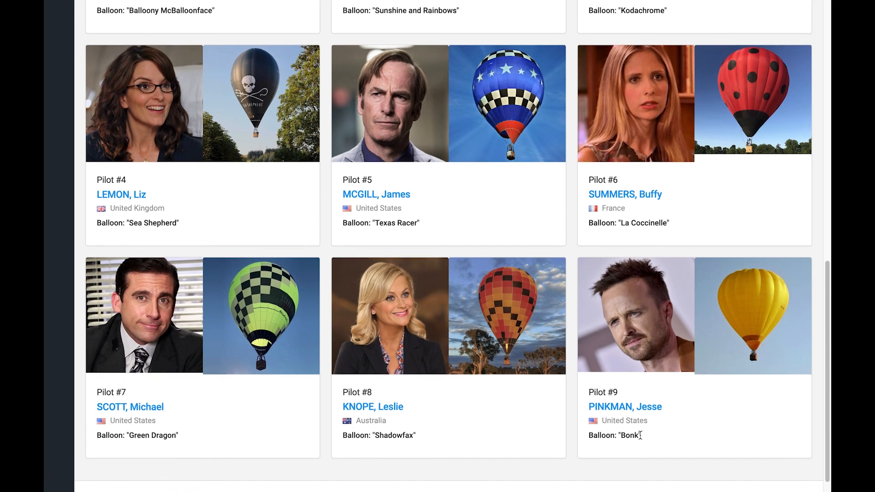
scroll(641, 439, "up", 9)
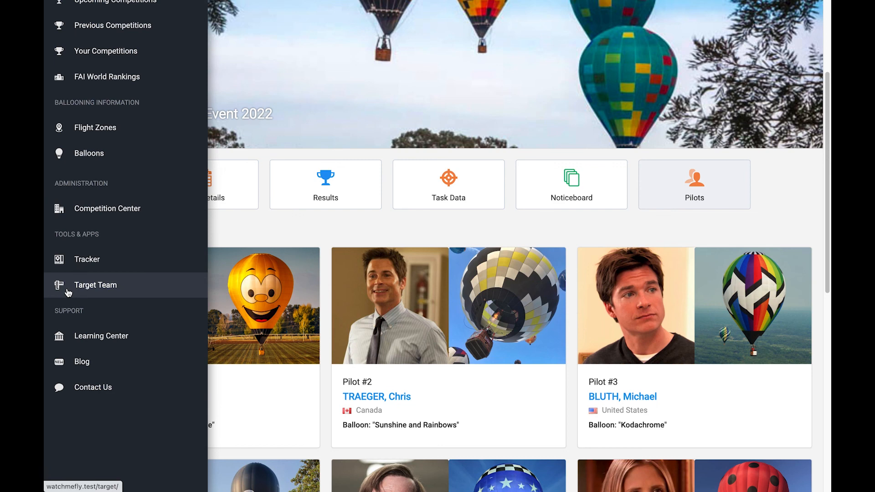
Log in to WatchMeFly Target as Target Team with the saved team code
left_click(68, 290)
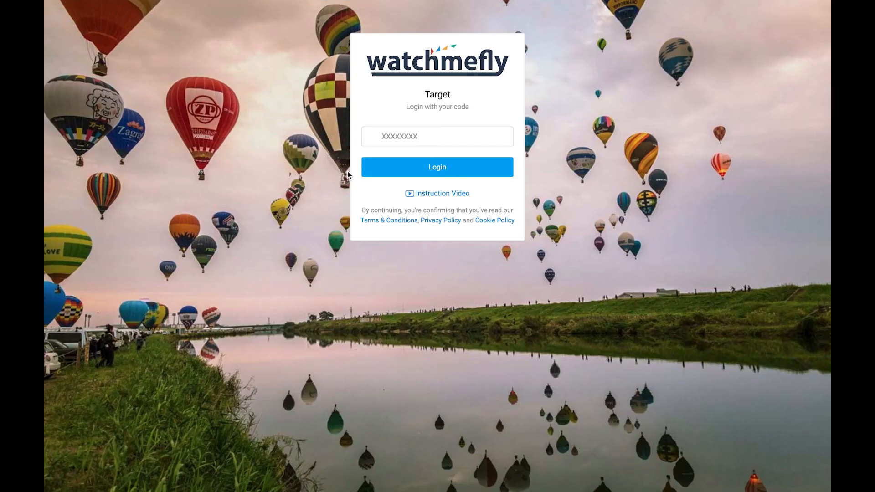
left_click(389, 136)
left_click(435, 171)
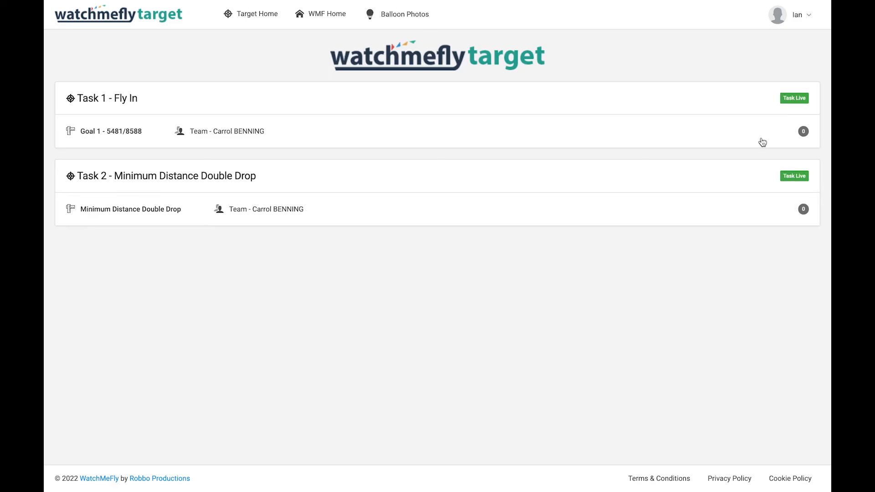
Browse the Balloon Photos page showing each pilot's balloon card with registration and country
left_click(397, 19)
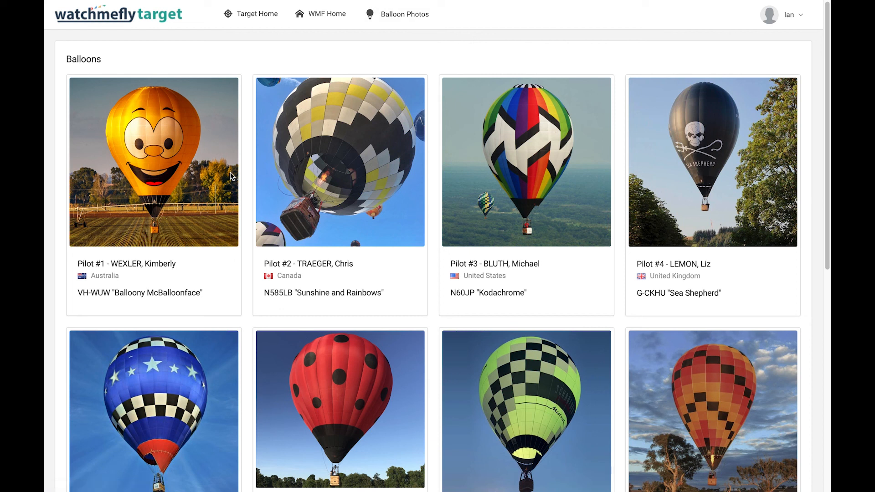
left_click_drag(826, 140, 817, 217)
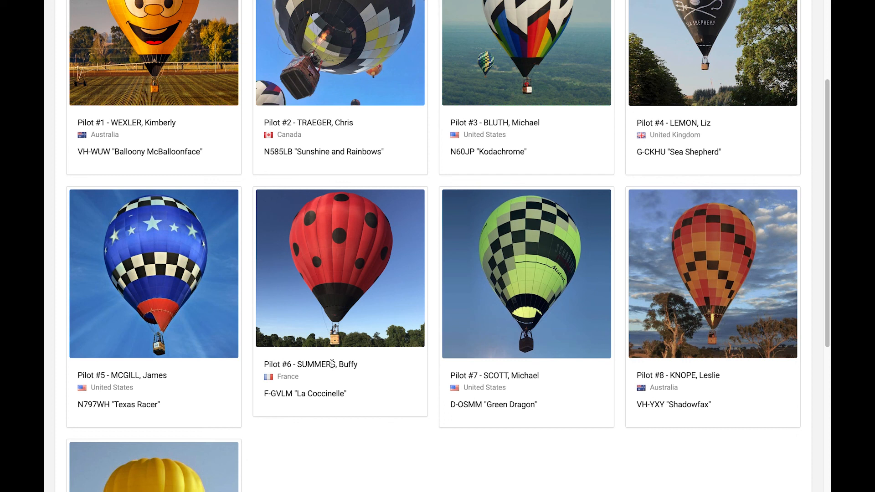
scroll(312, 377, "up", 3)
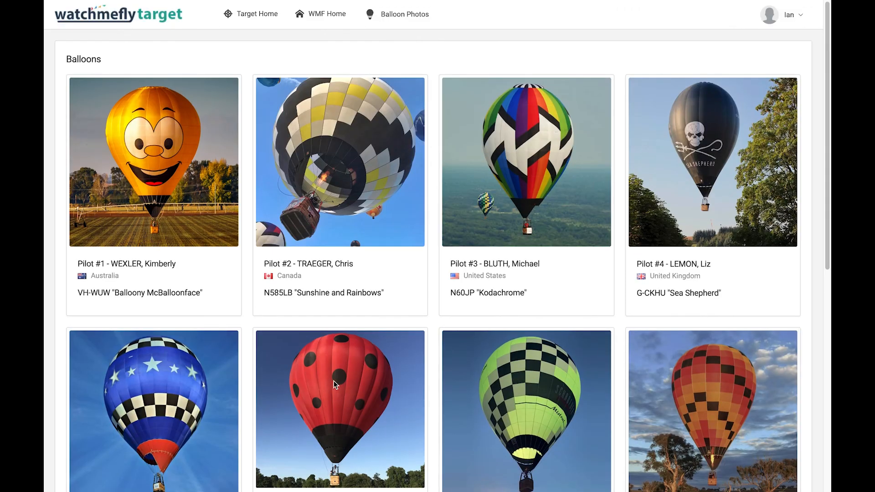